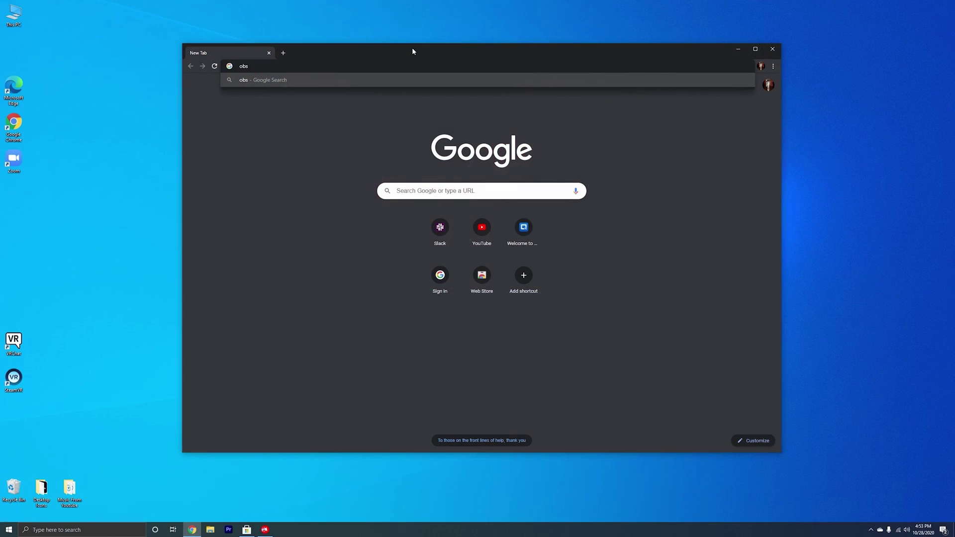
Search 'obs software', download the Windows installer from obsproject.com, and run it.
text(software)
key(Return)
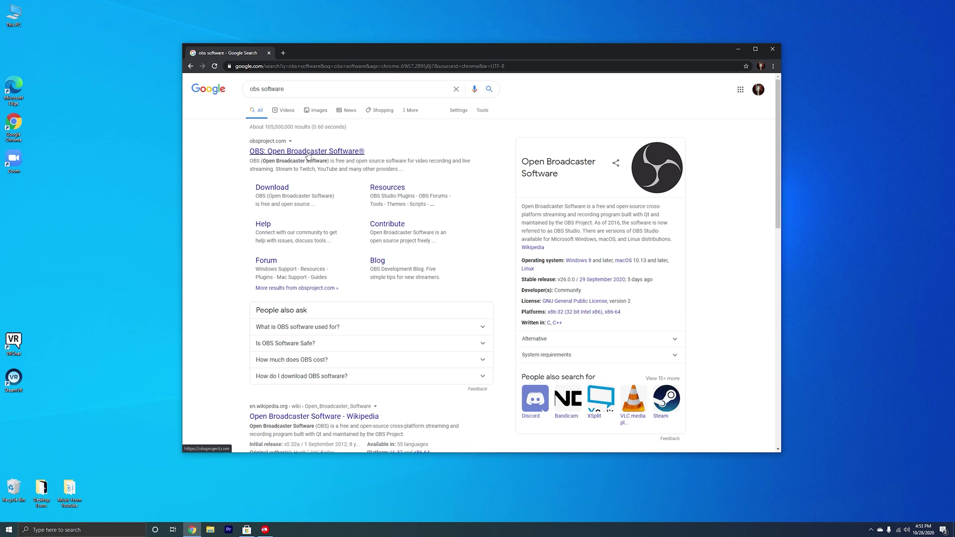
click(308, 155)
click(382, 228)
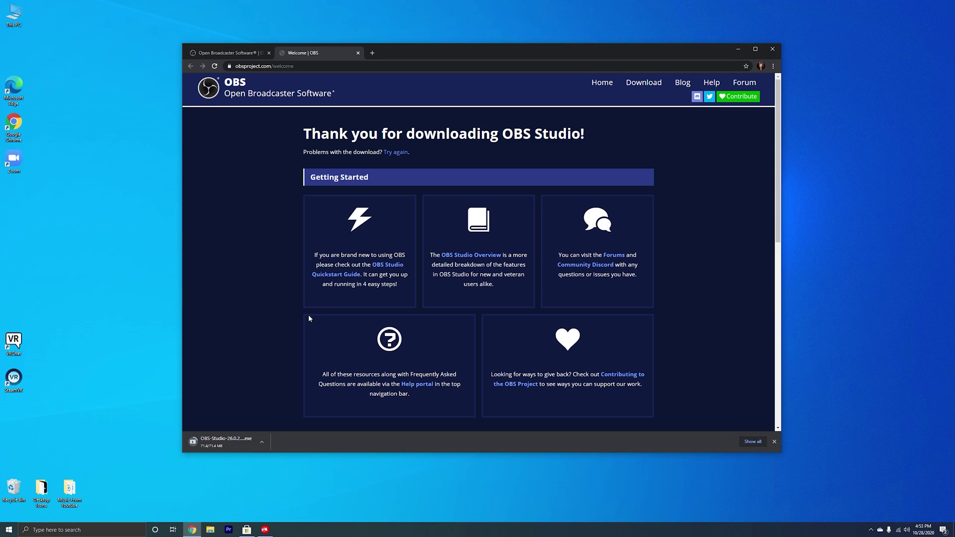
click(222, 445)
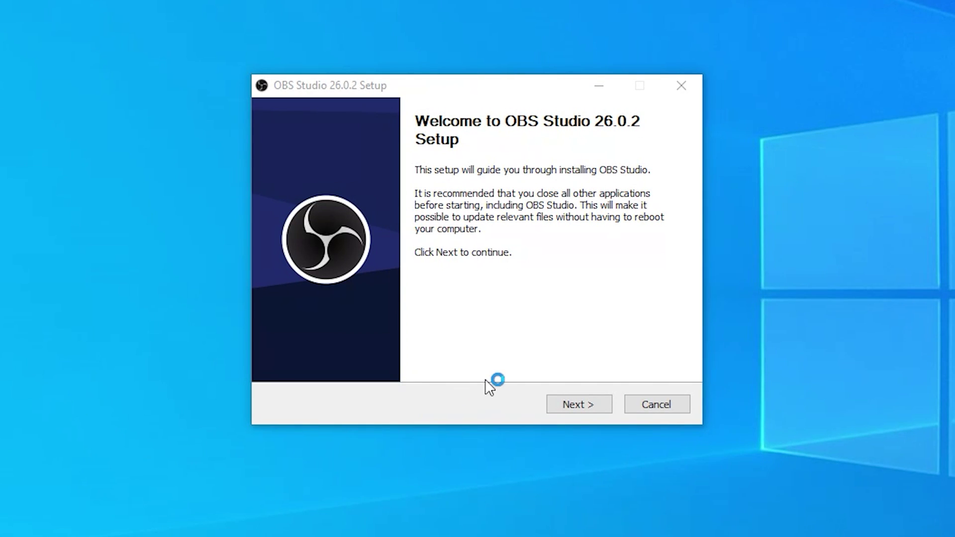
Install OBS Studio 26.0.2 into the default folder.
click(584, 407)
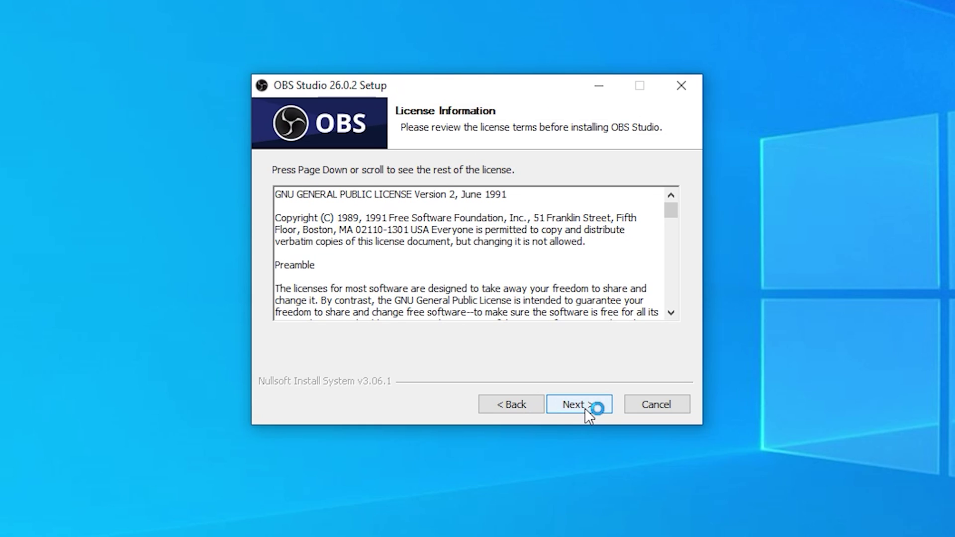
click(586, 410)
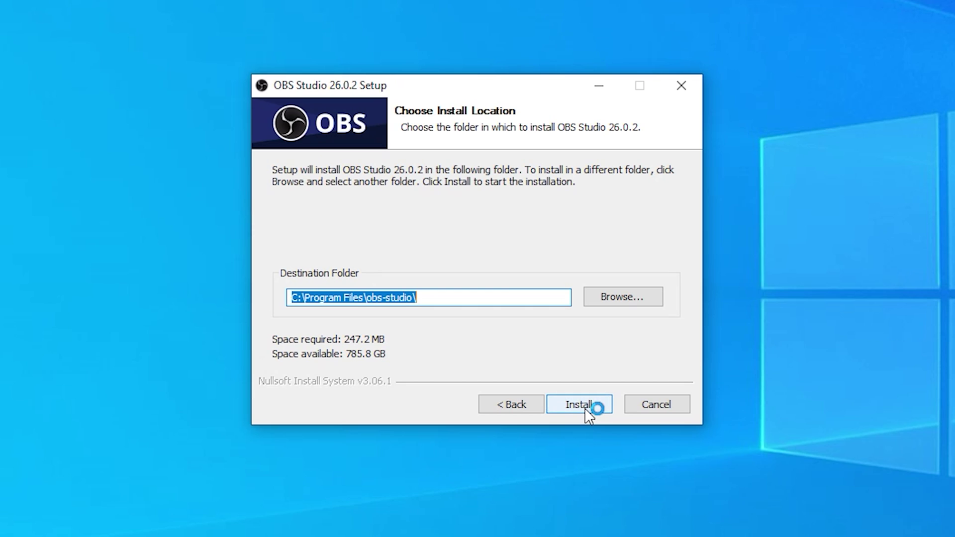
click(586, 411)
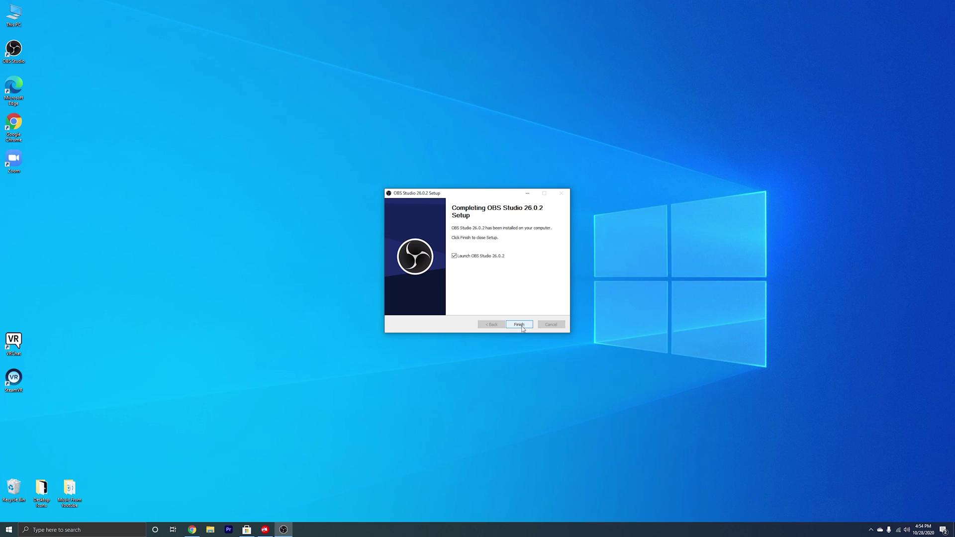
Search 'obs virtual cam' and download the OBS-VirtualCam installer from the OBS Forums.
text(obs virtual cam)
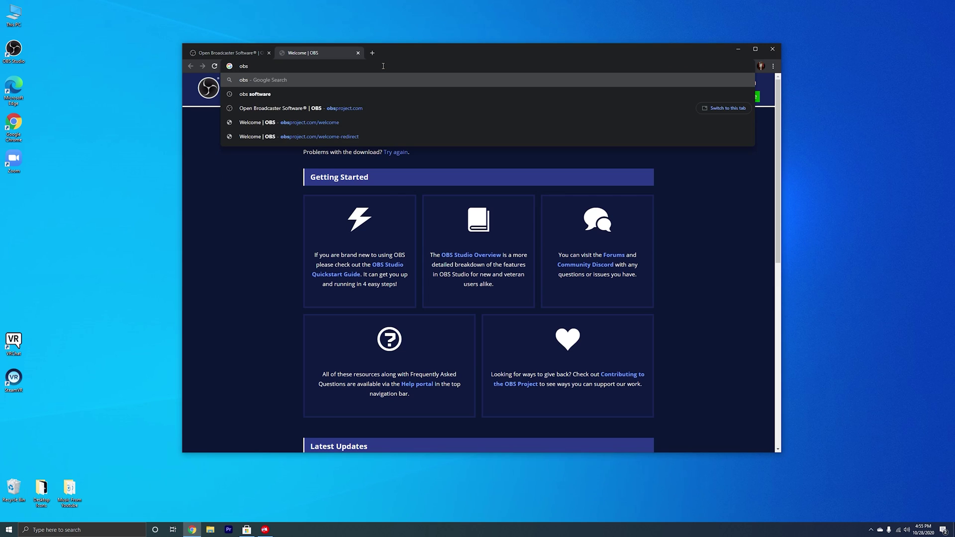
key(Return)
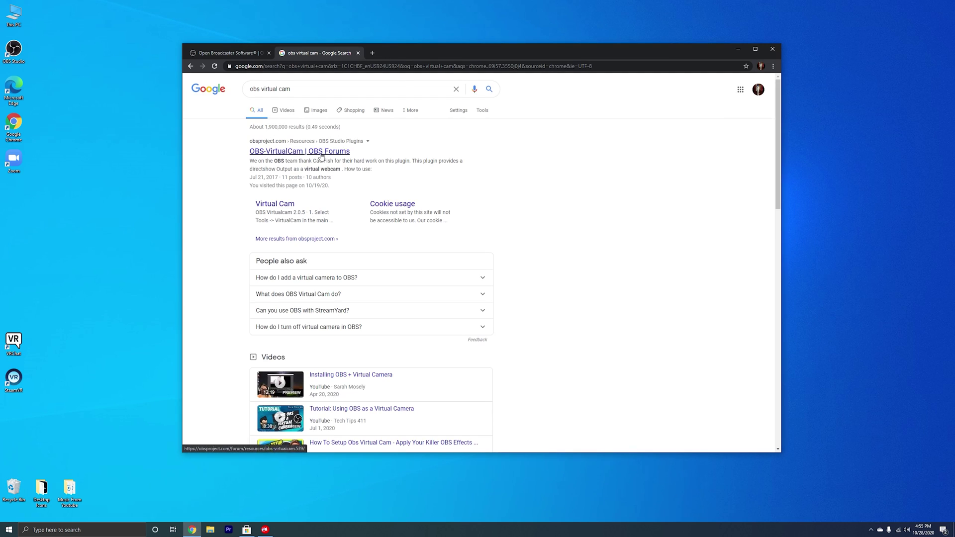
click(321, 155)
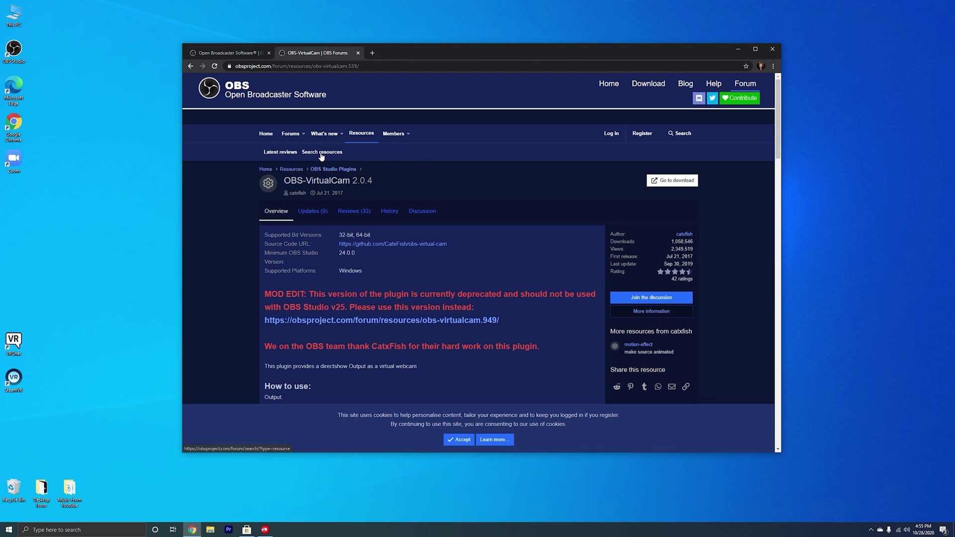
click(674, 180)
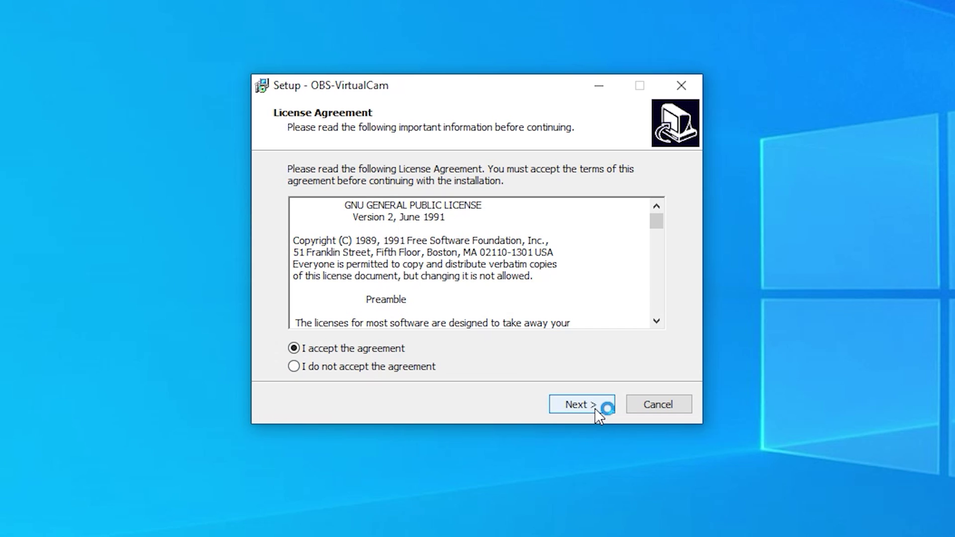
Install OBS-VirtualCam with a single virtual camera, dismiss both RegSvr32 messages, and finish.
click(597, 409)
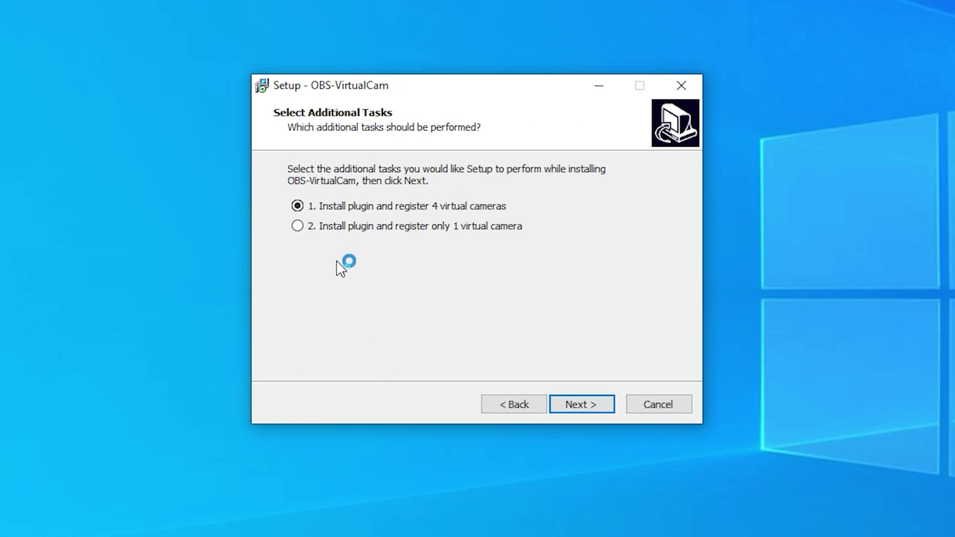
click(579, 406)
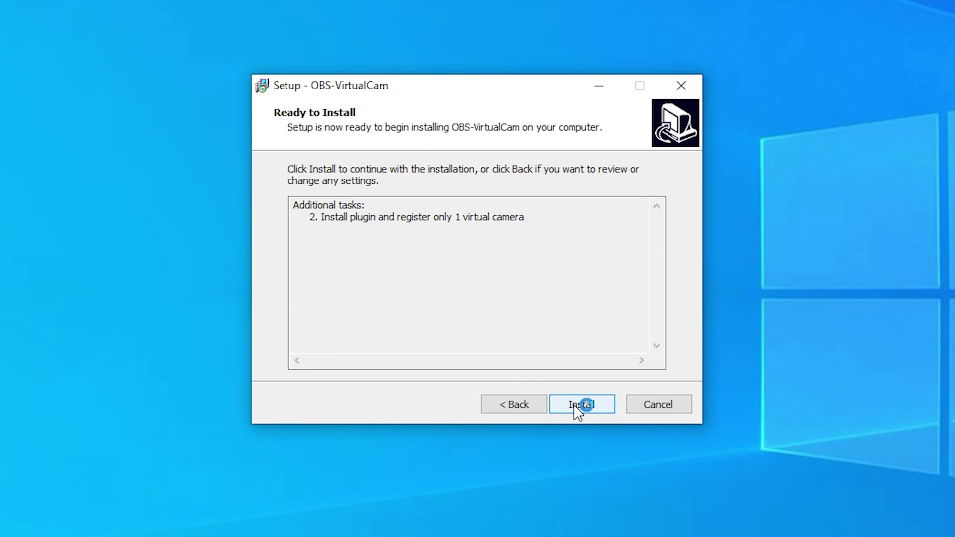
click(577, 405)
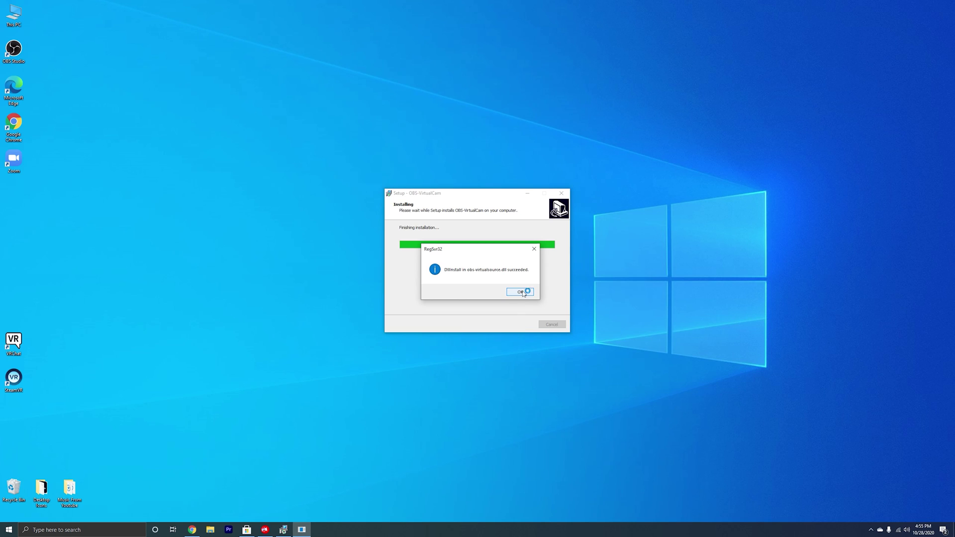
click(520, 292)
click(520, 292)
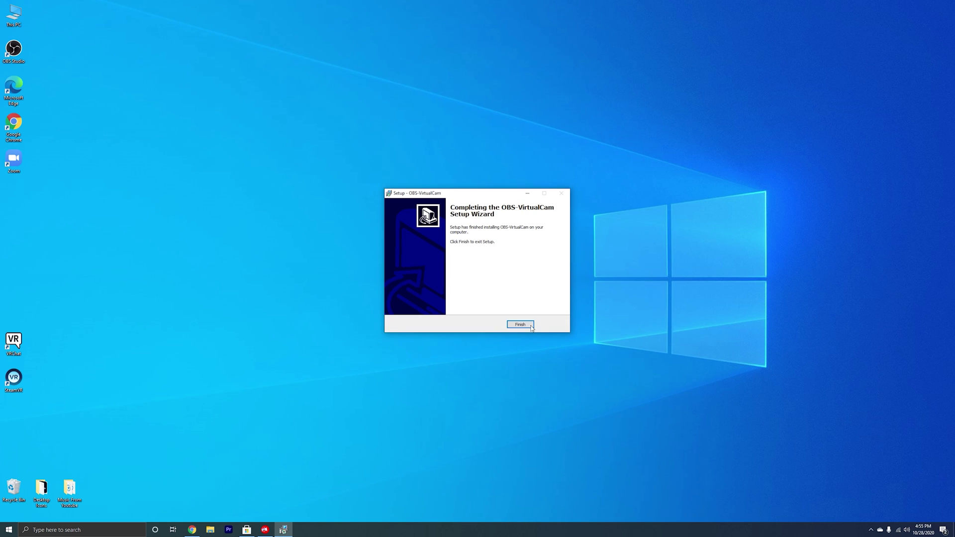
click(521, 324)
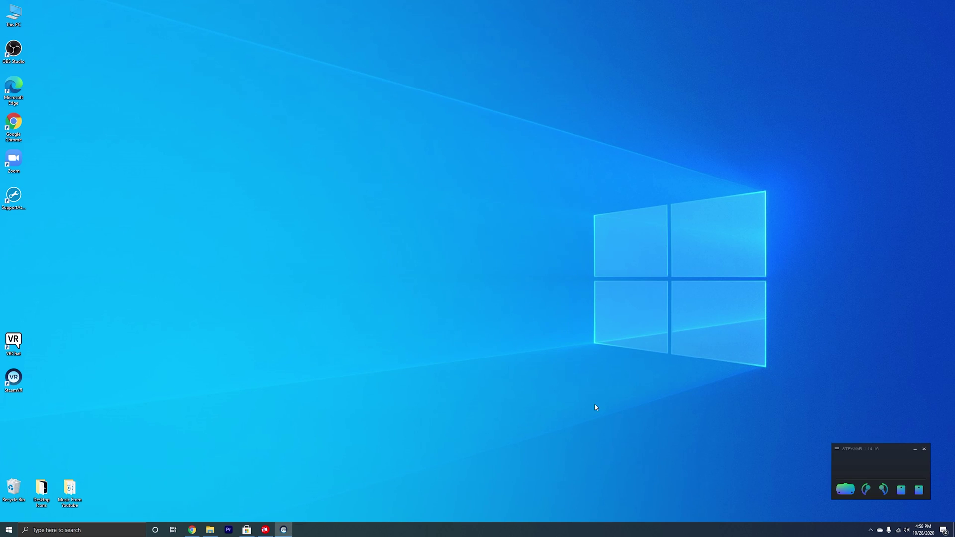
Launch VRChat, enable the Stream Camera from the quick menu, then launch OBS Studio.
double_click(12, 340)
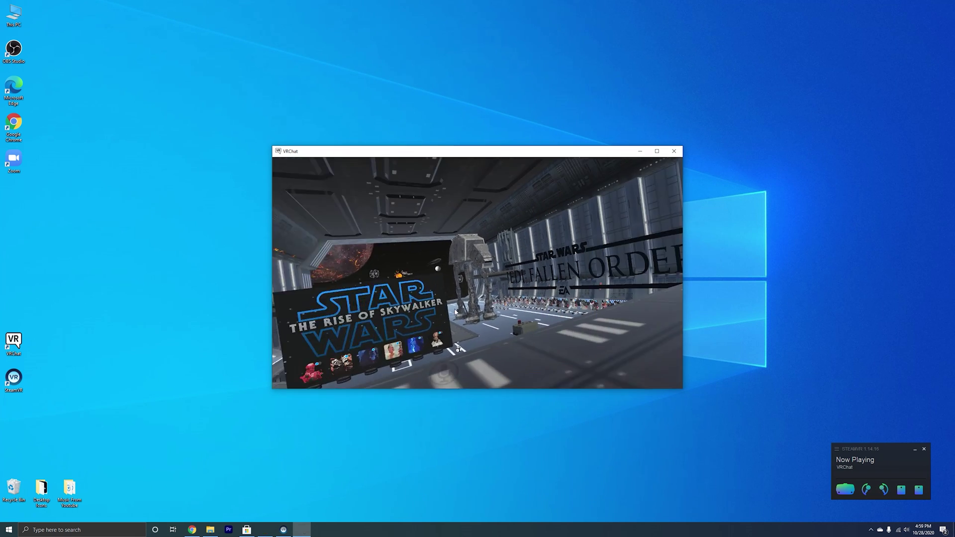
key(Escape)
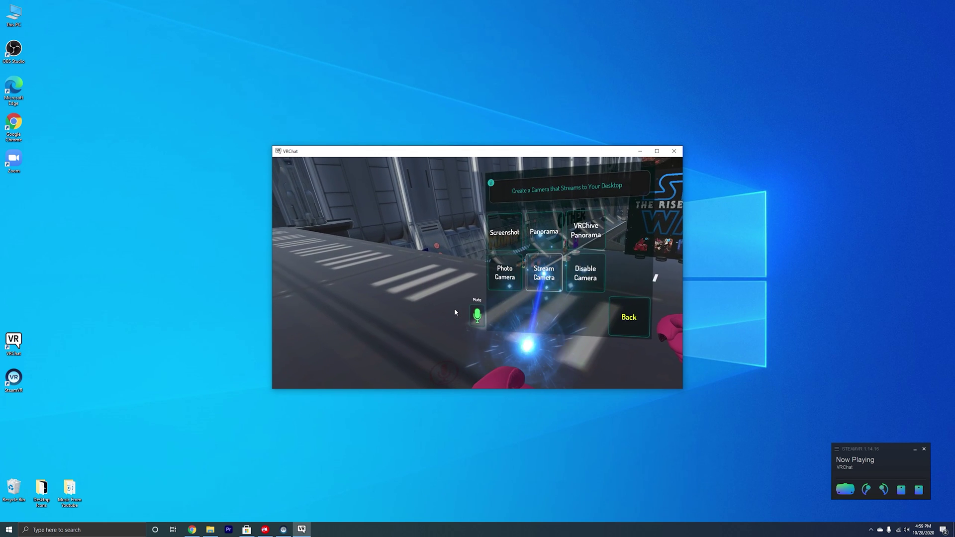
key(Escape)
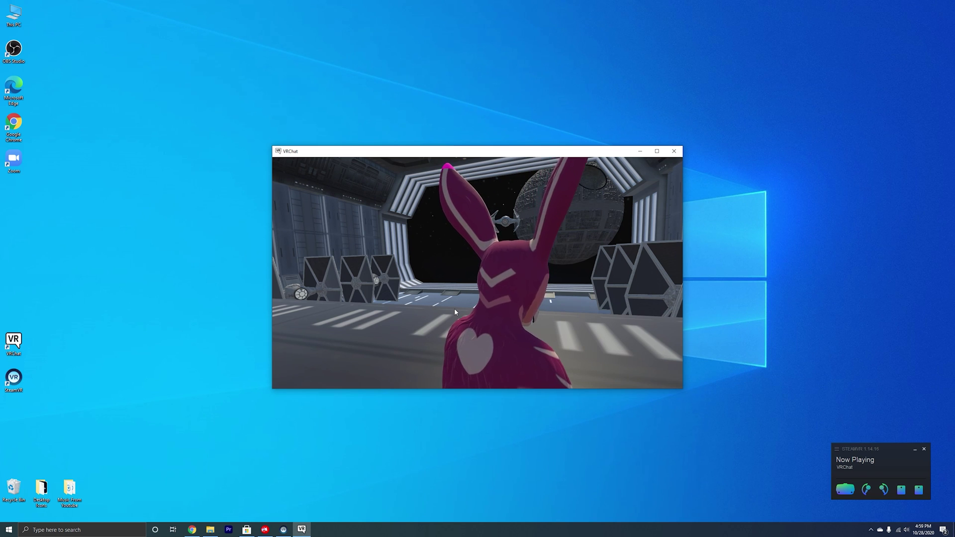
double_click(13, 49)
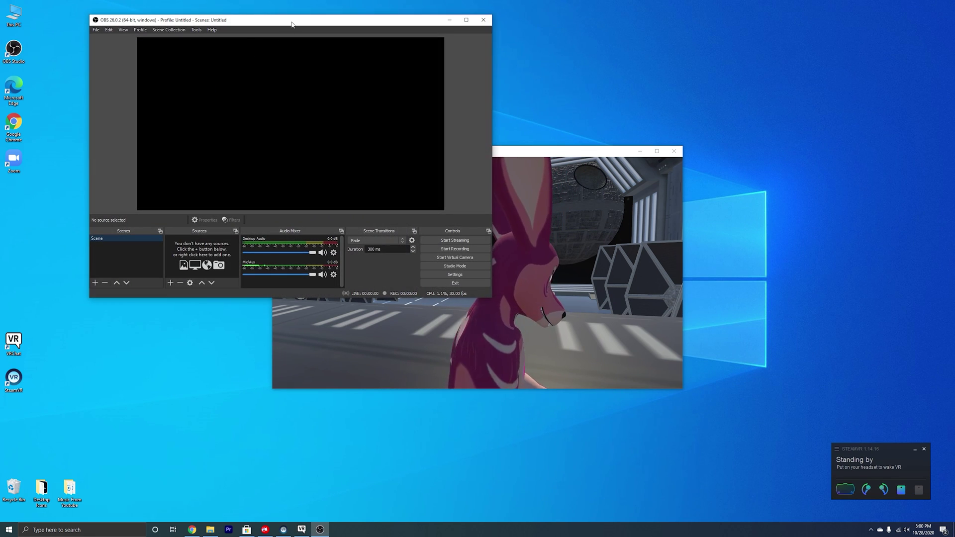
Add a new Window Capture source to the scene's Sources.
click(171, 282)
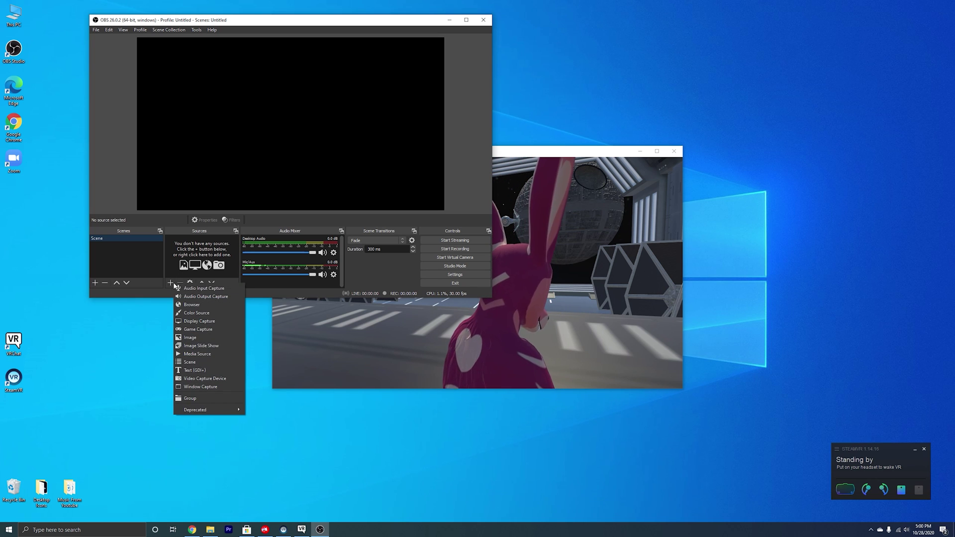
click(215, 386)
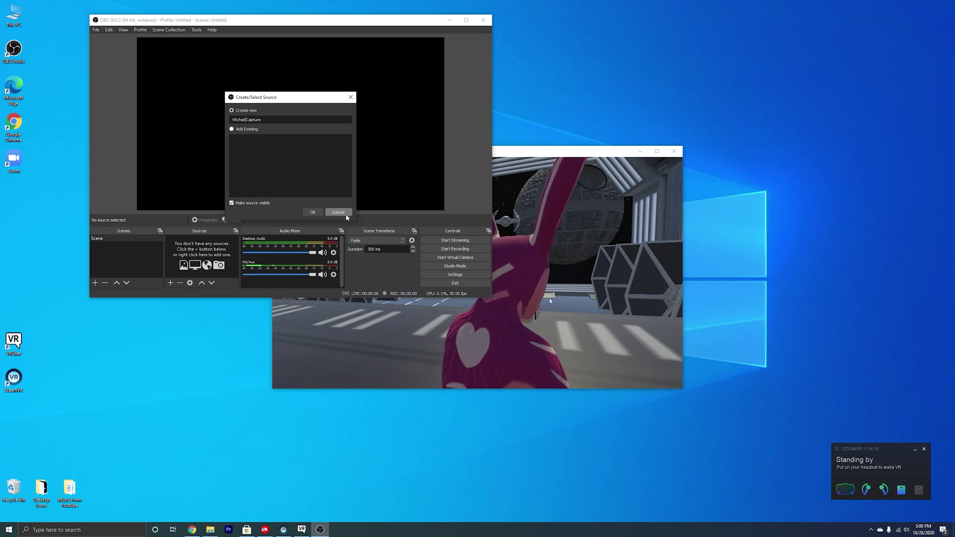
Create VRchat Capture targeting [VRChat.exe]: VRChat with Windows Graphics Capture as the method.
click(312, 213)
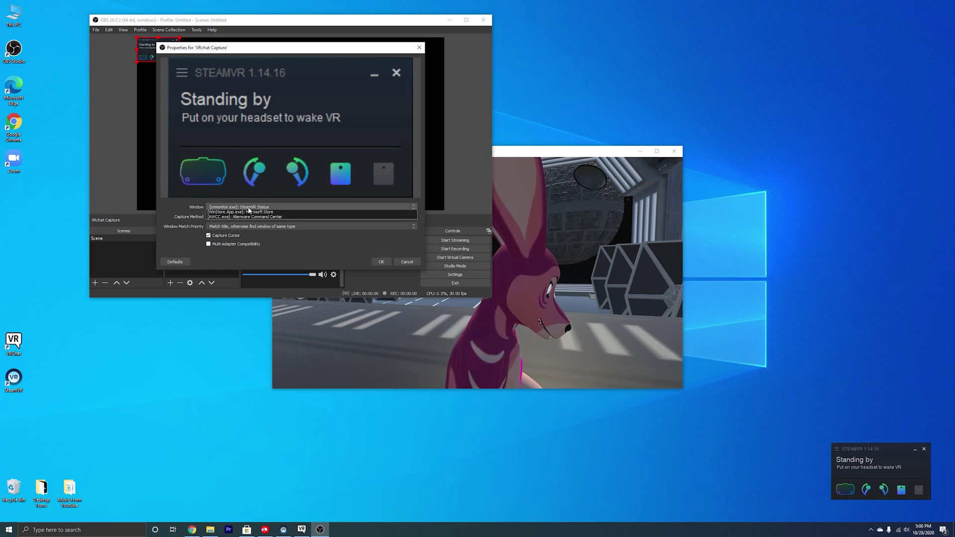
click(247, 207)
click(250, 222)
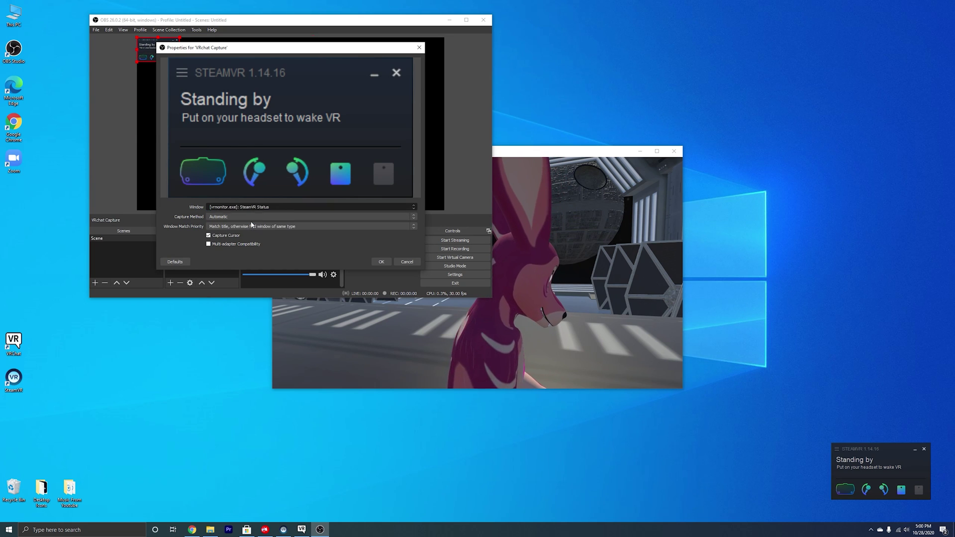
click(265, 216)
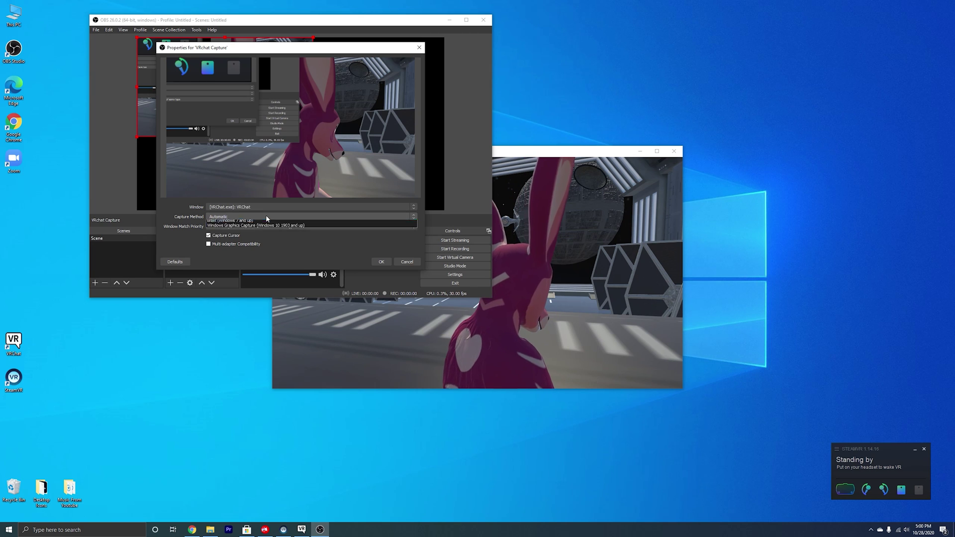
click(269, 232)
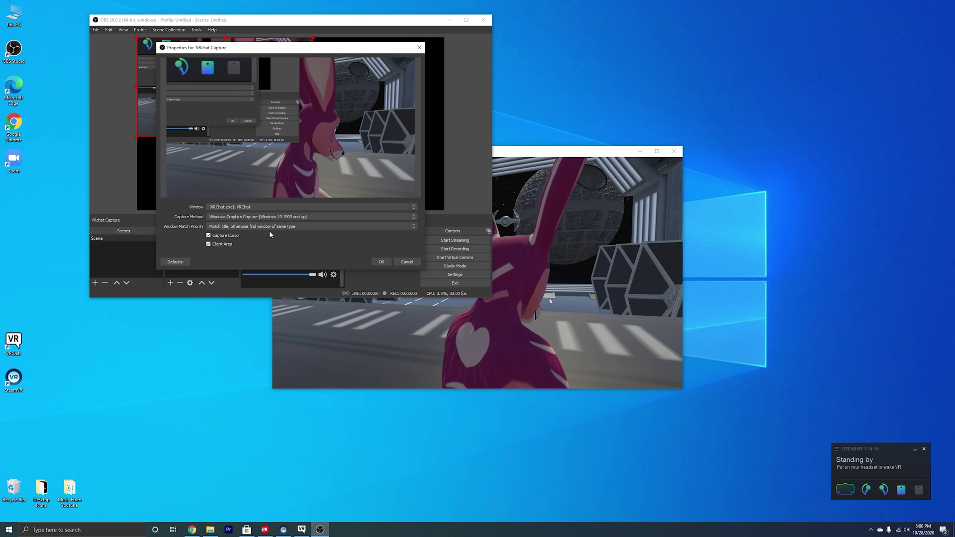
click(274, 219)
click(272, 229)
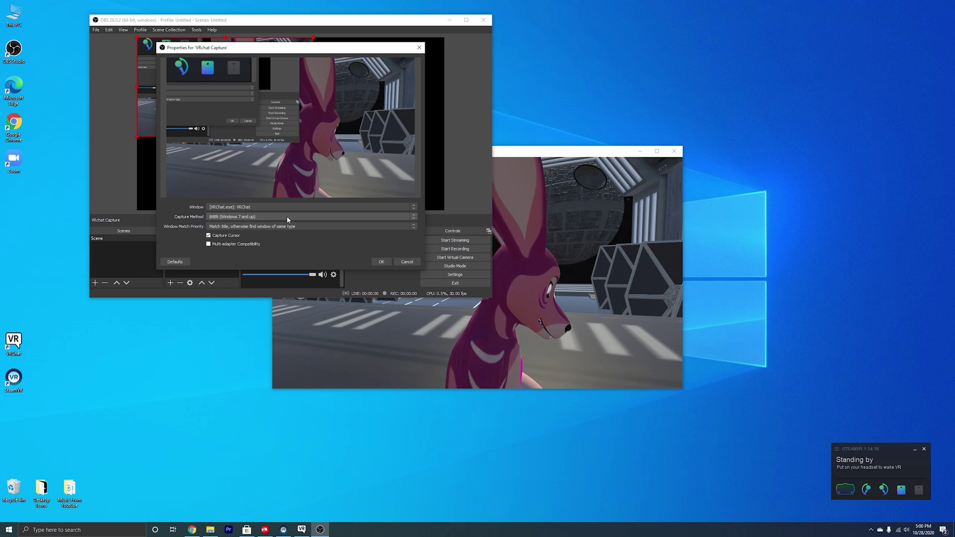
click(286, 217)
click(283, 233)
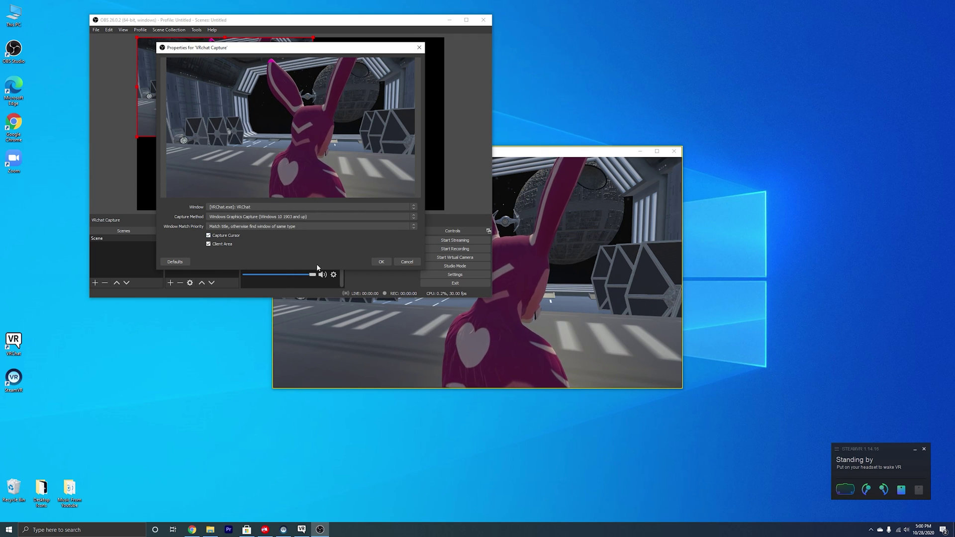
click(374, 261)
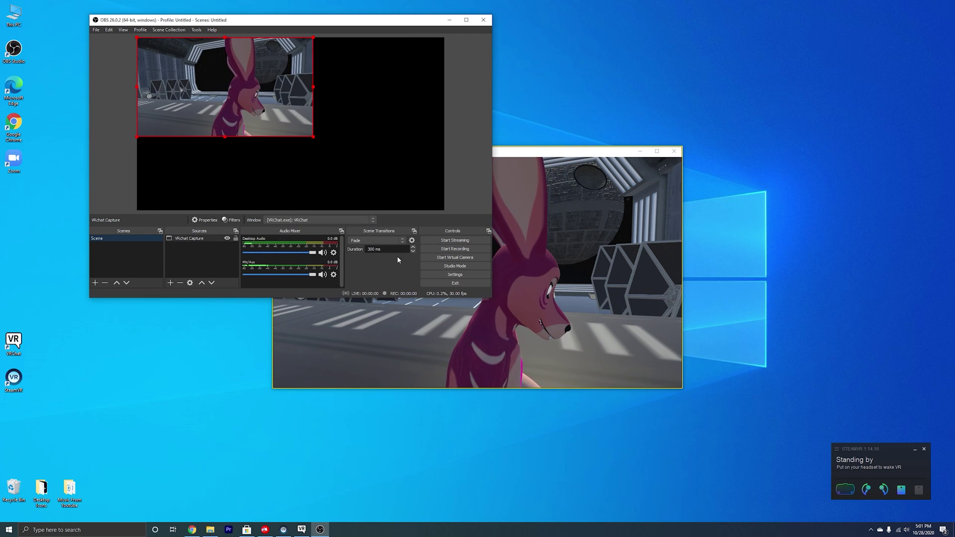
Stretch the VRChat capture to fill the canvas and line up OBS and VRChat along the top.
drag(314, 137, 424, 211)
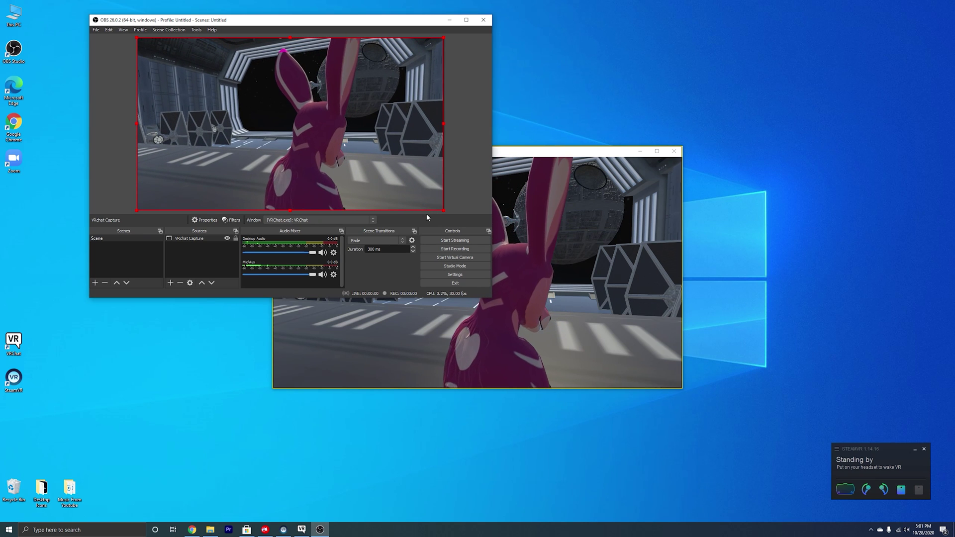
click(454, 191)
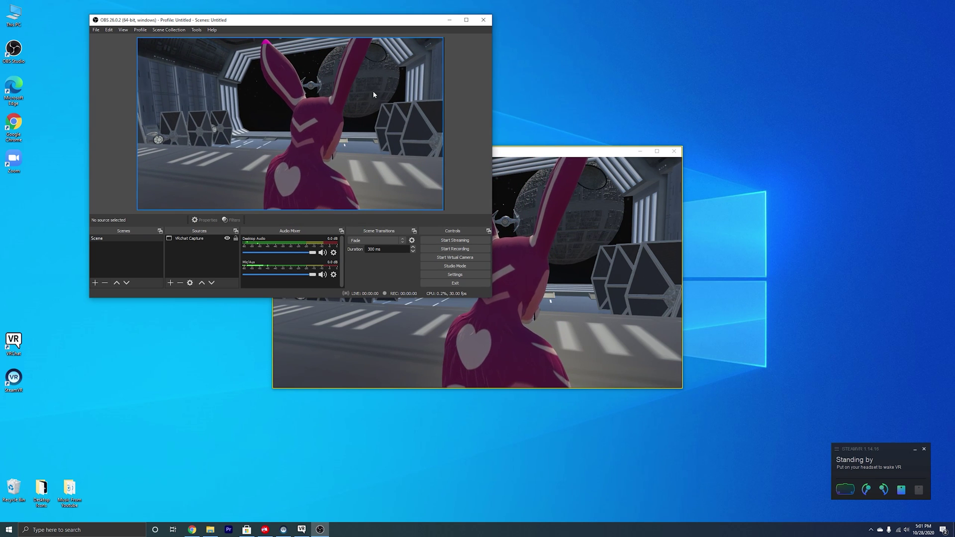
drag(349, 23, 295, 30)
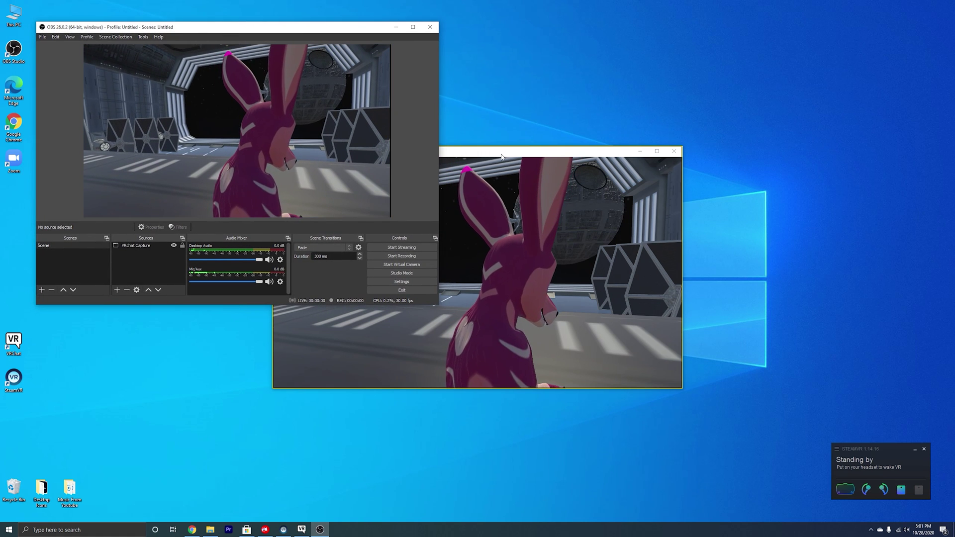
drag(508, 156, 764, 20)
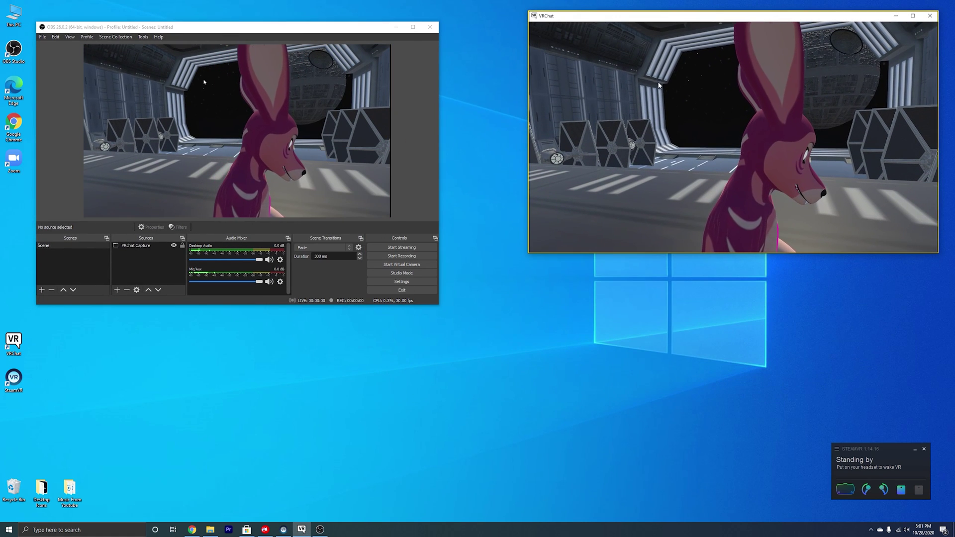
click(268, 29)
drag(269, 28, 316, 6)
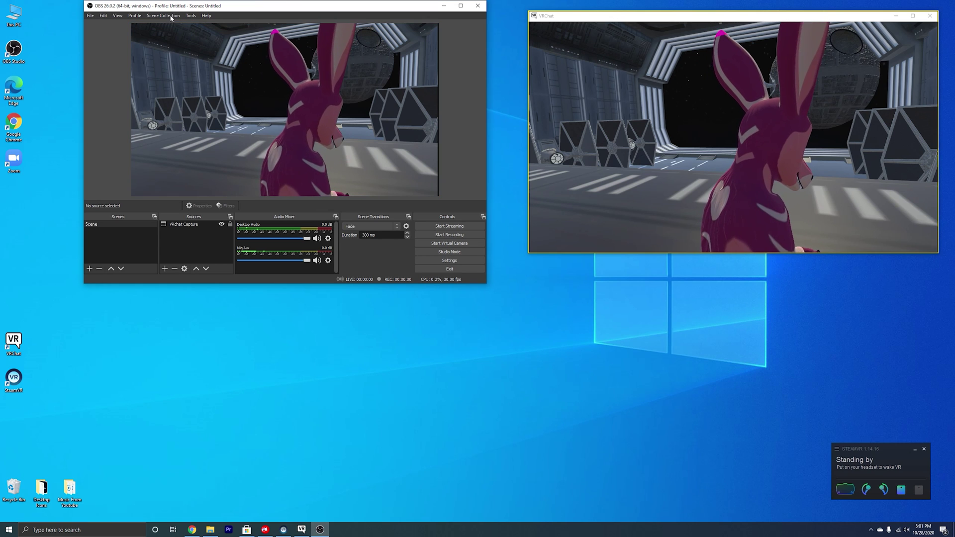
Start the VirtualCam output with OBS-Camera as the target camera.
click(192, 16)
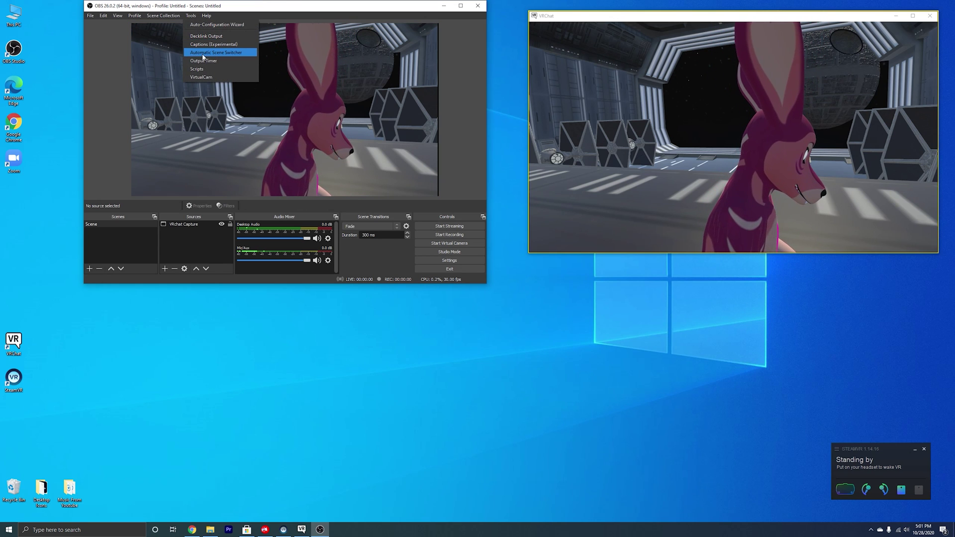
click(210, 79)
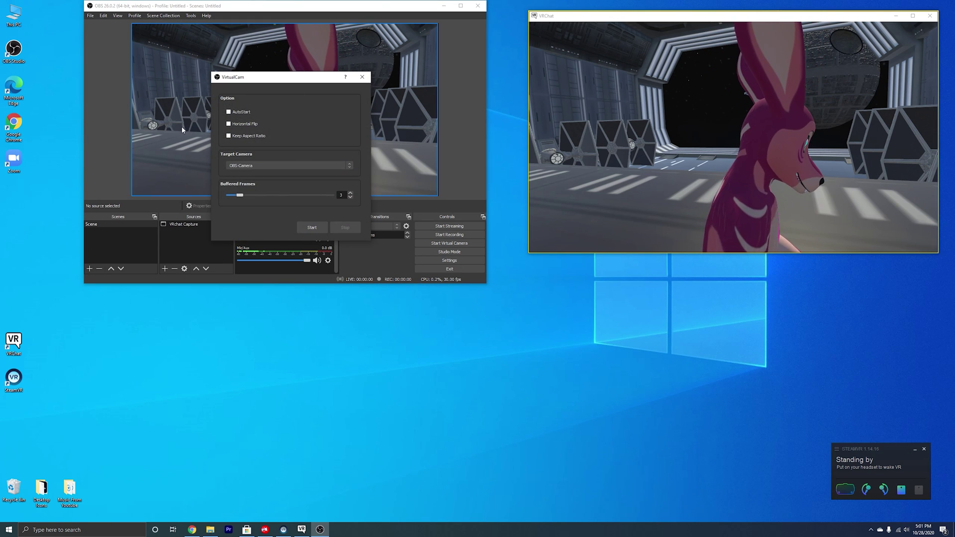
click(276, 166)
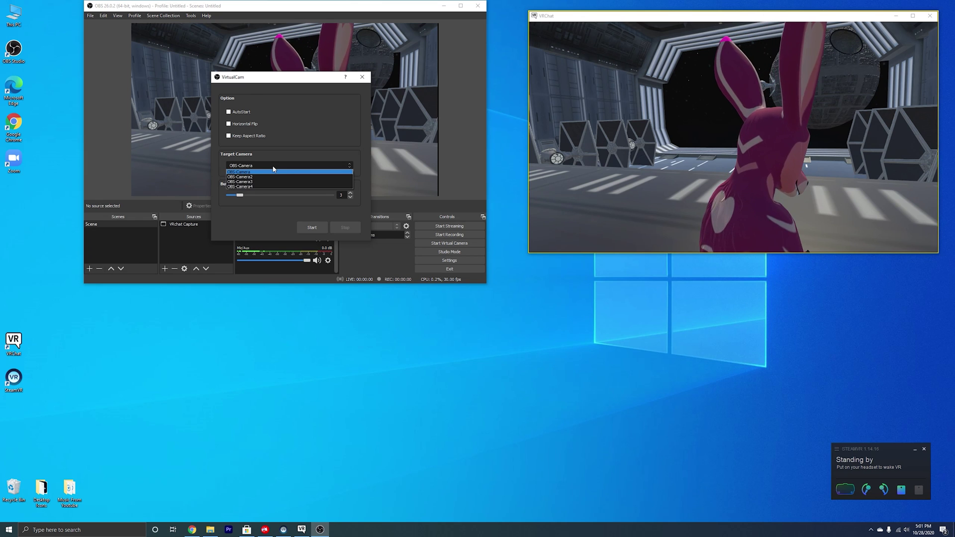
click(269, 171)
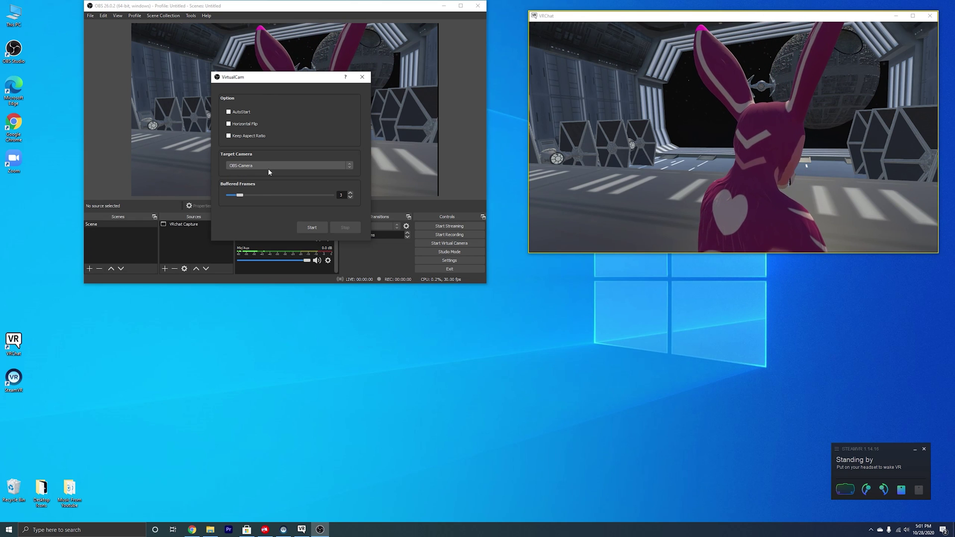
click(313, 229)
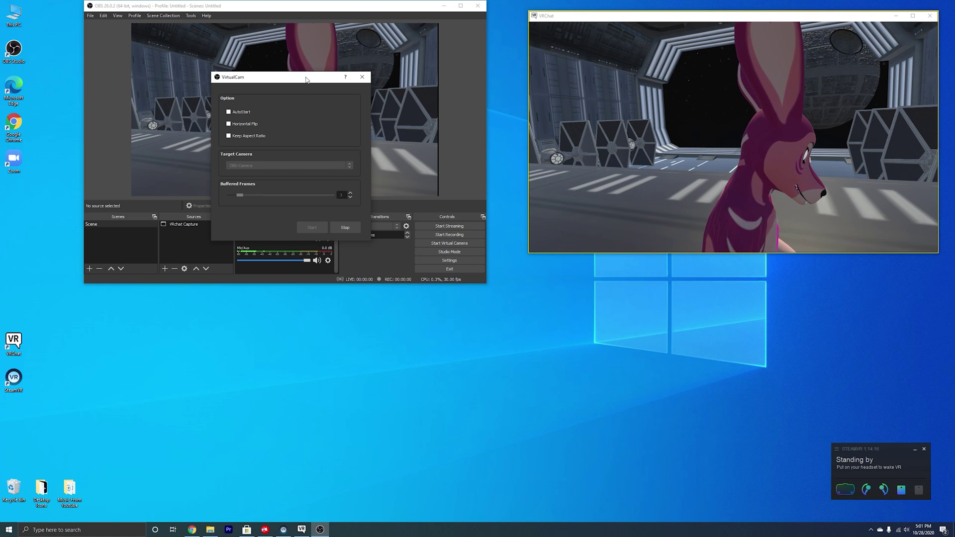
drag(305, 80, 155, 133)
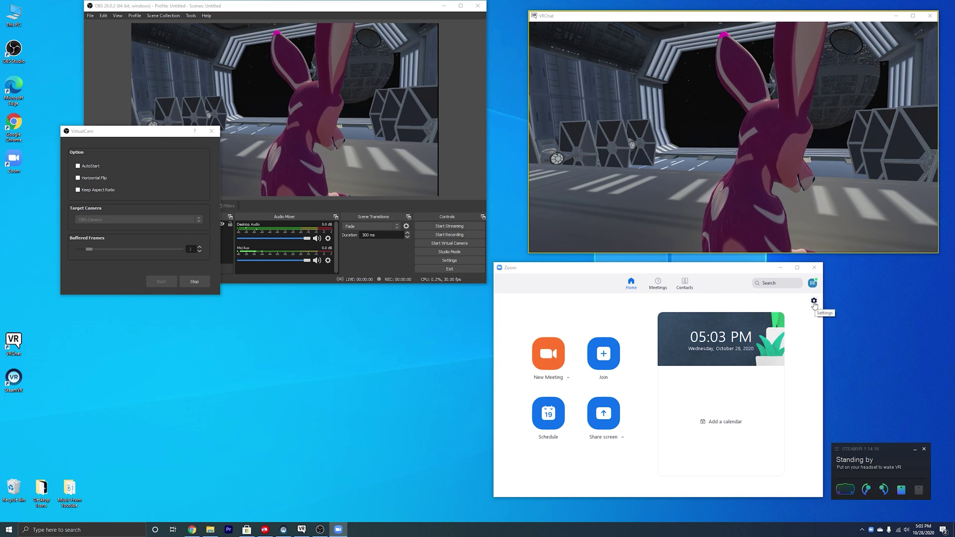
Set Zoom's camera to OBS-Camera, review the Index HMD speaker and Valve VR mic, then close Settings.
click(814, 301)
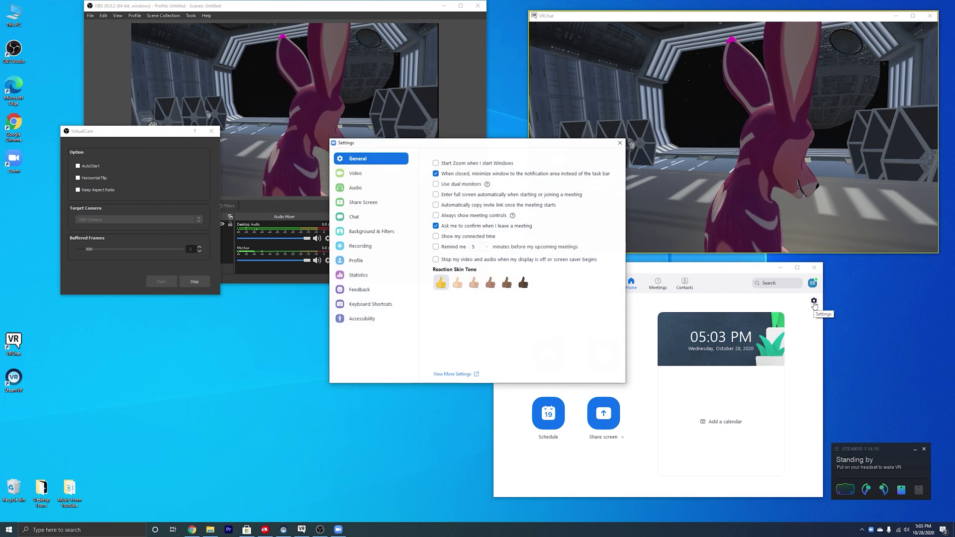
click(380, 175)
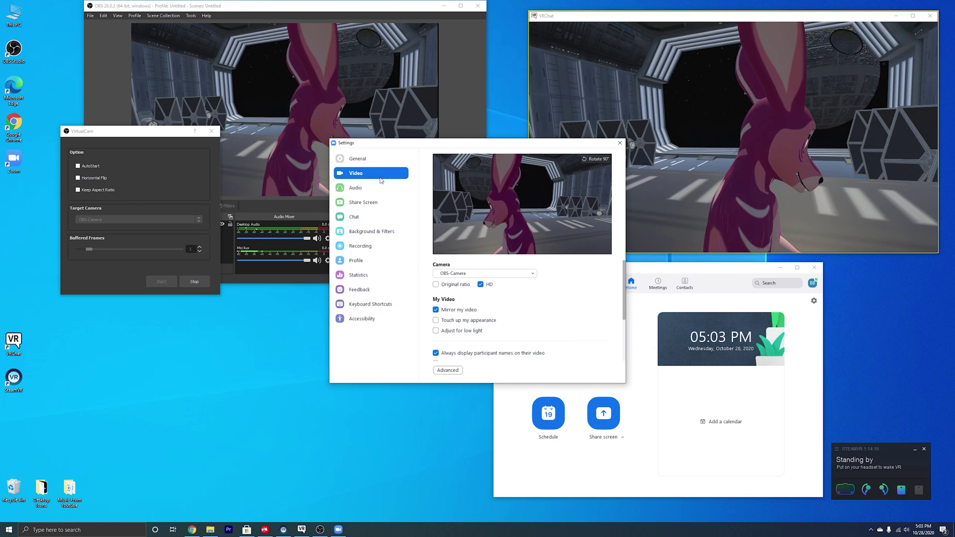
click(494, 274)
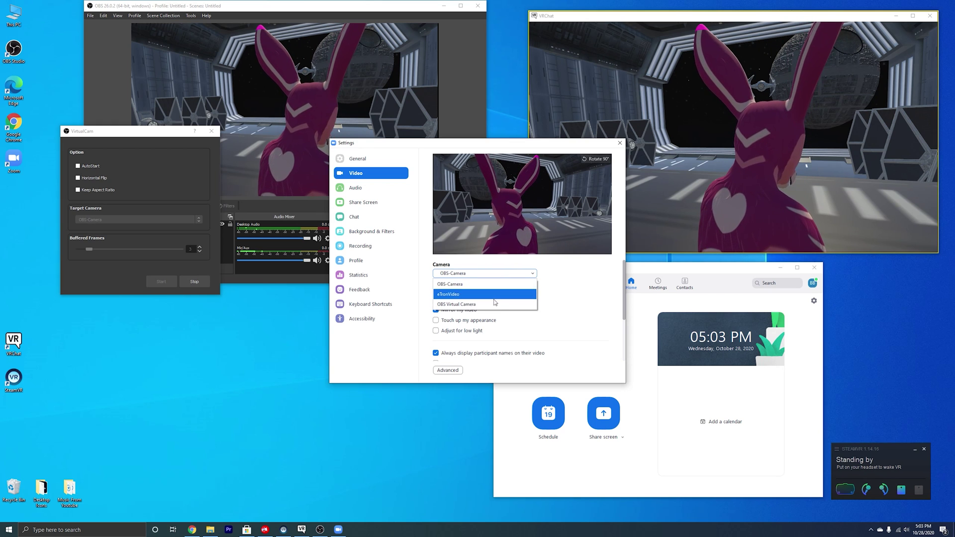
click(498, 304)
click(503, 274)
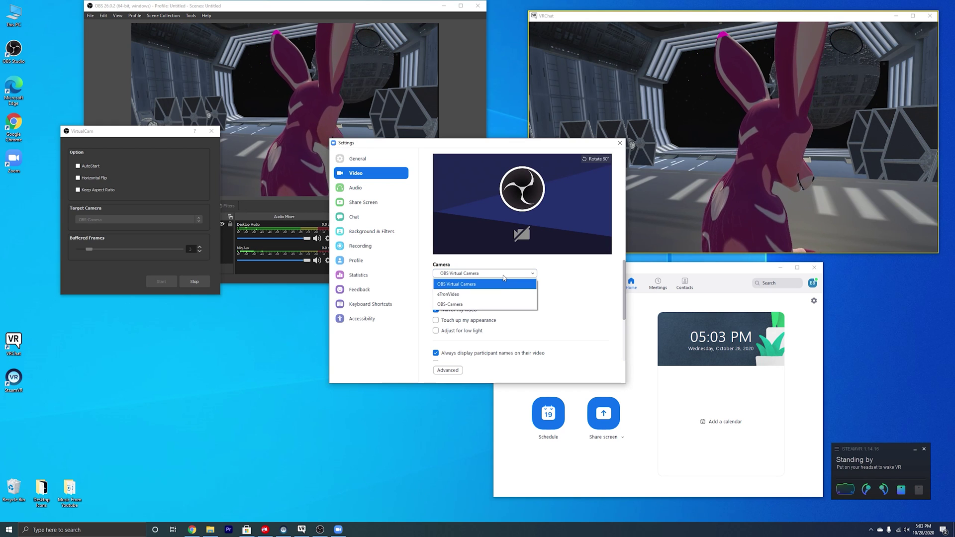
click(495, 305)
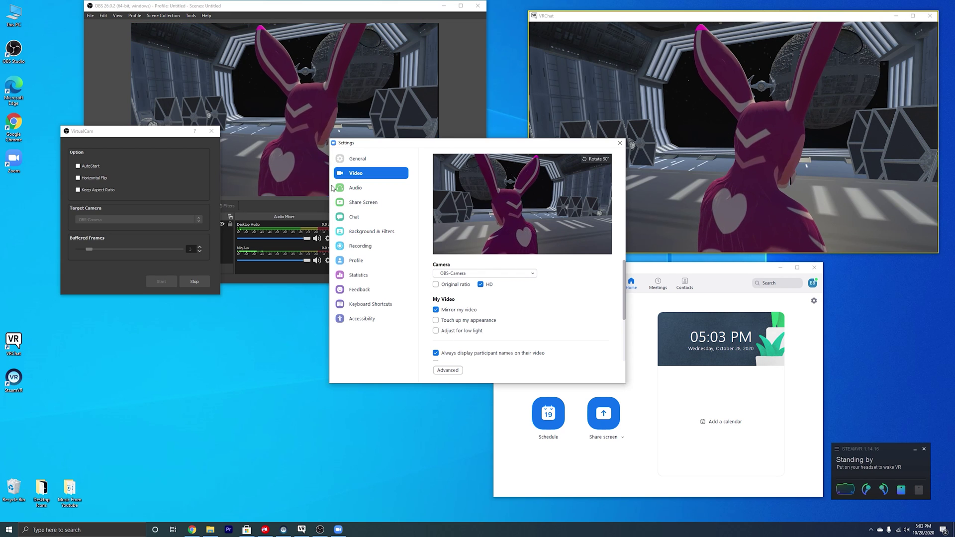
click(349, 189)
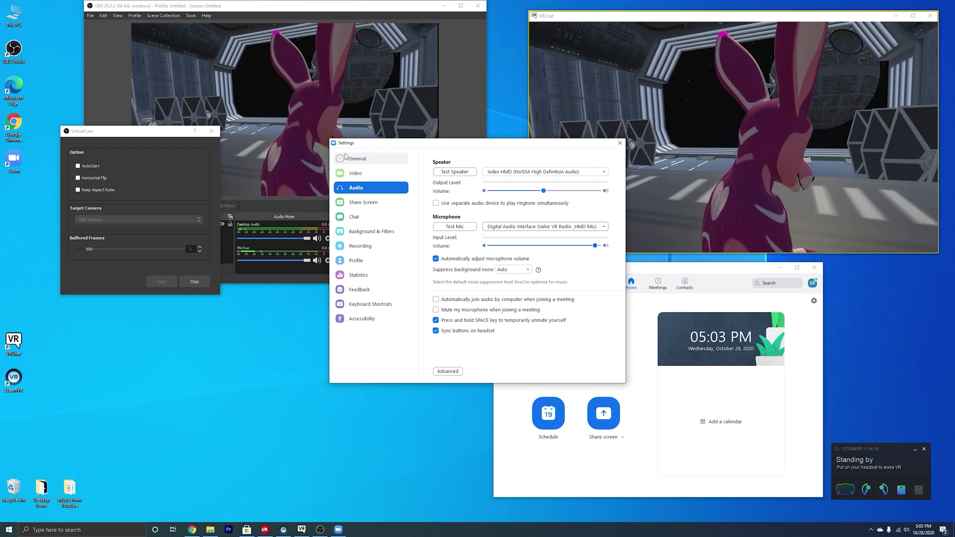
click(620, 143)
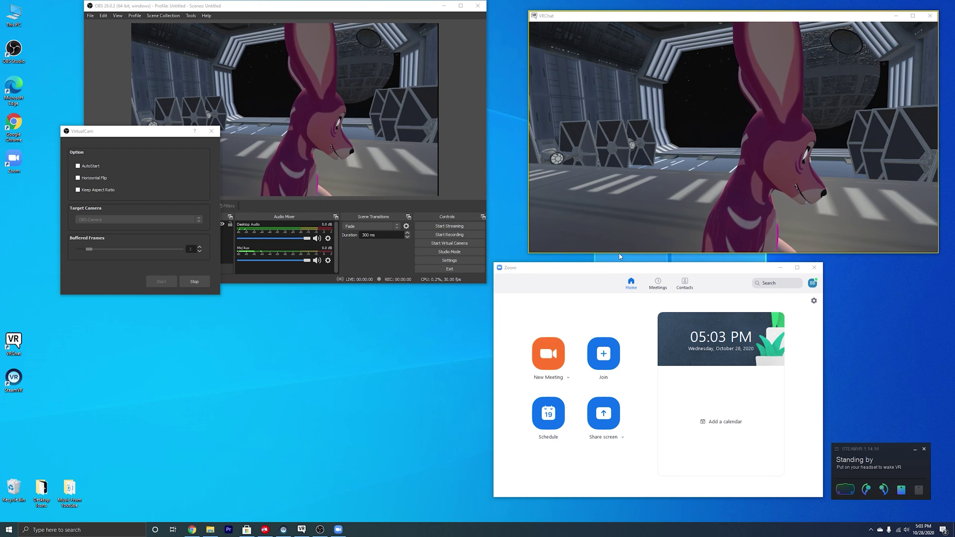
Start a new Zoom meeting and join it using computer audio.
click(544, 356)
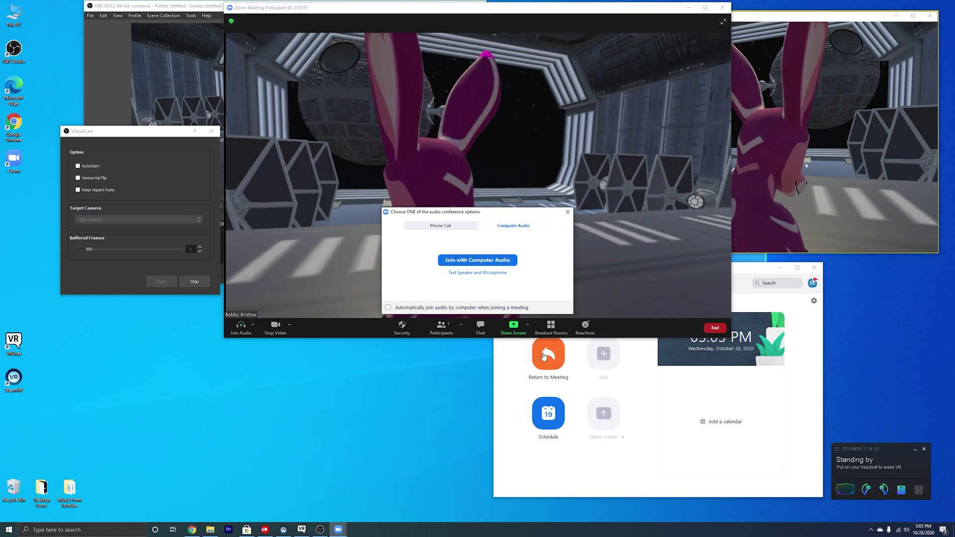
click(501, 259)
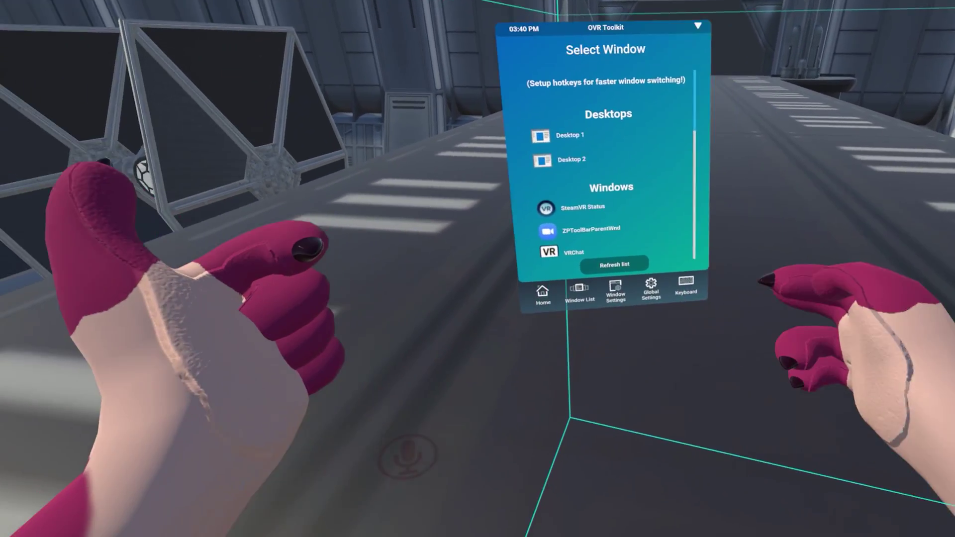
From OVR Toolkit's home page, browse the Select Window list of desktops and windows, including Zoom and VRChat.
click(543, 293)
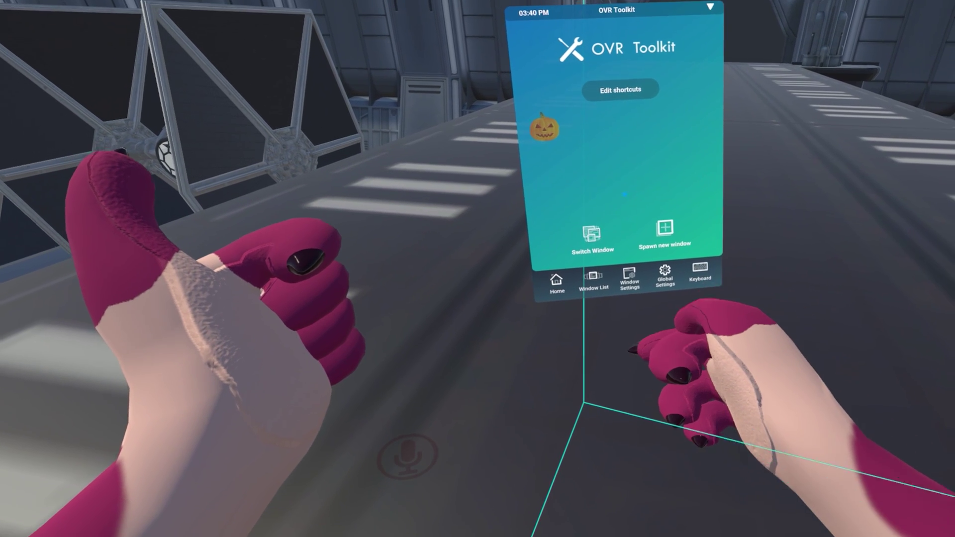
click(591, 236)
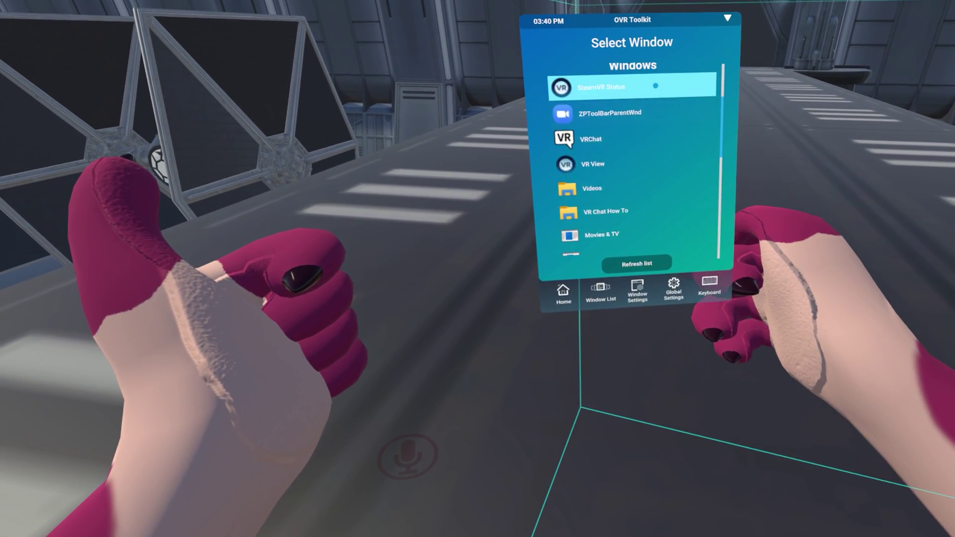
scroll(656, 85, up, 3)
scroll(653, 124, down, 10)
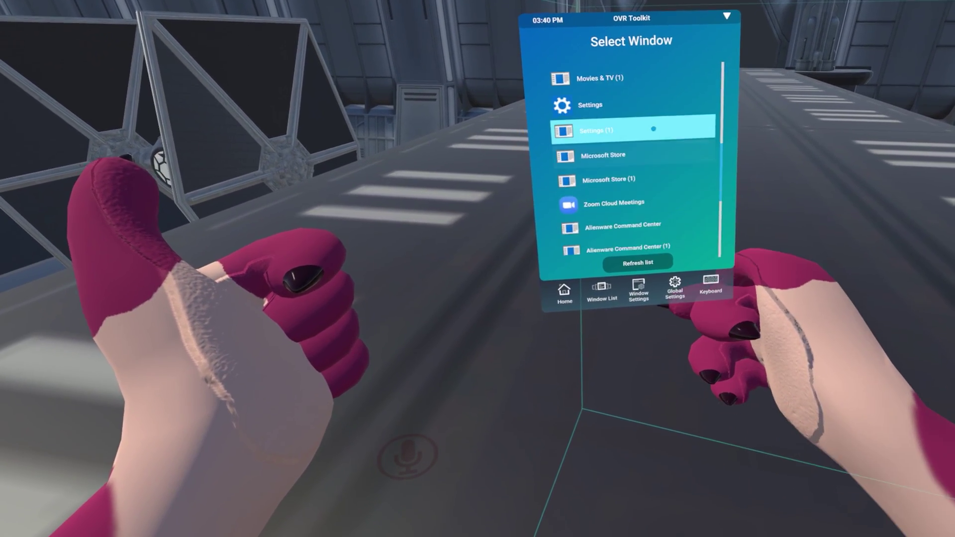
scroll(618, 199, up, 5)
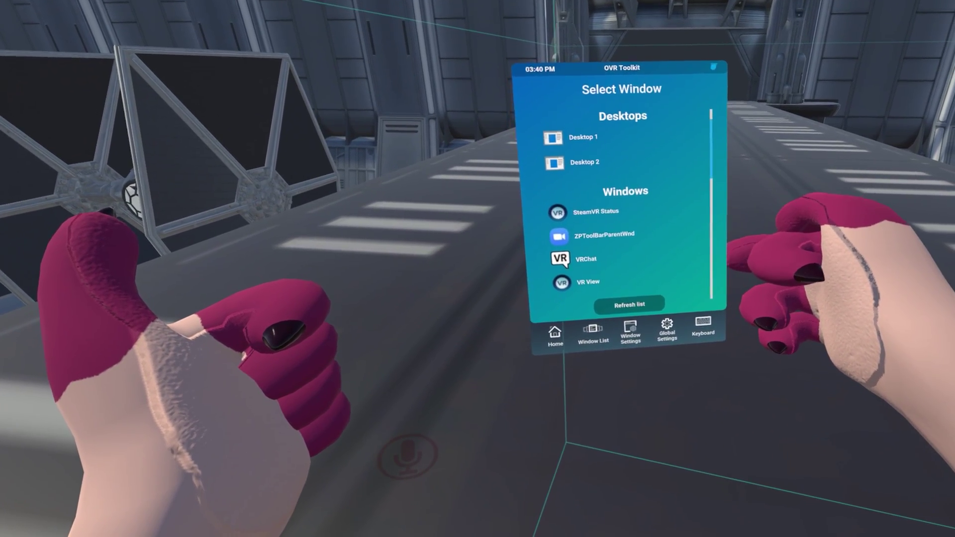